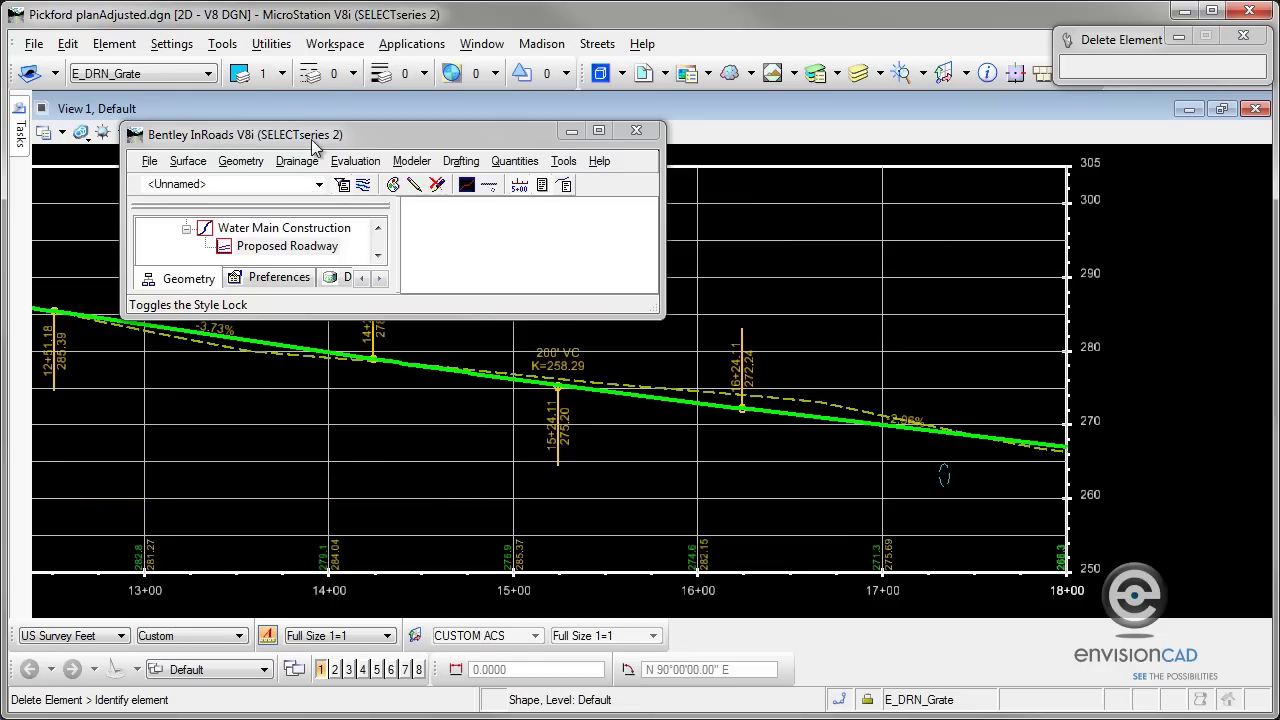
Move the InRoads dialog aside and window-zoom the profile onto stations 16+00 to 18+00
{"action": "left_click_drag", "start_coordinate": [313, 145], "coordinate": [275, 214]}
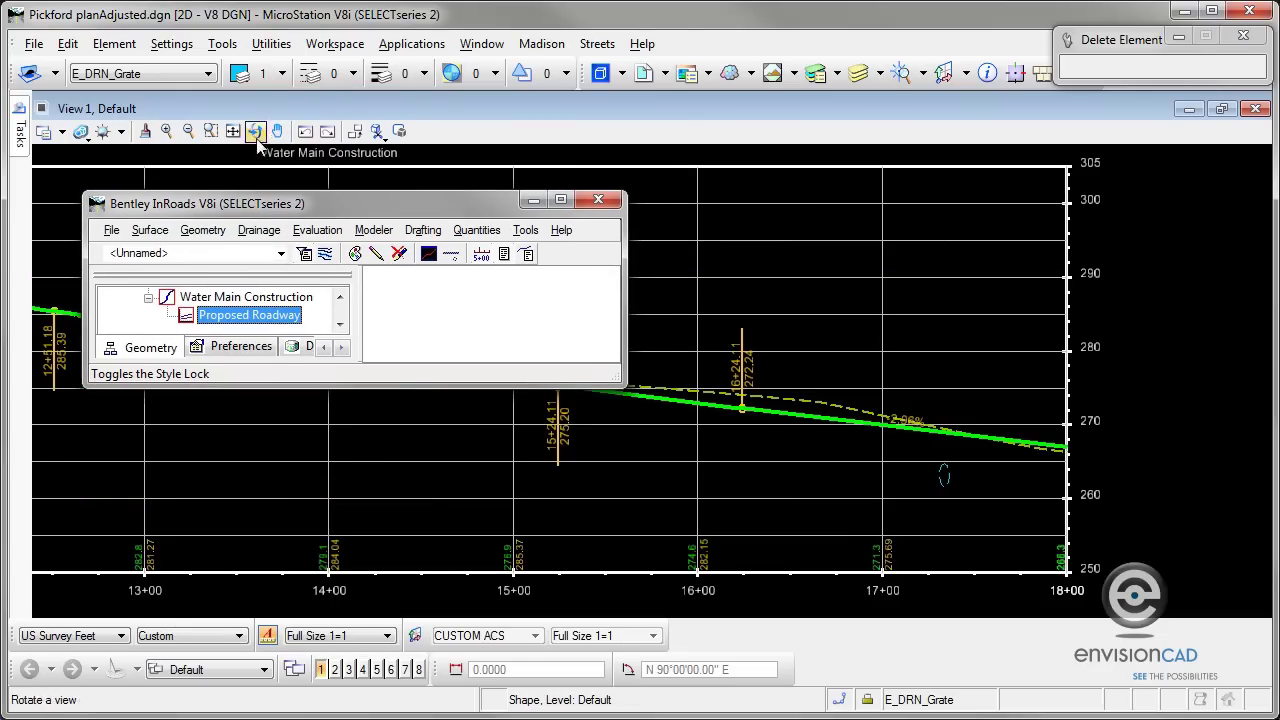
{"action": "left_click", "coordinate": [211, 131]}
{"action": "left_click", "coordinate": [866, 380]}
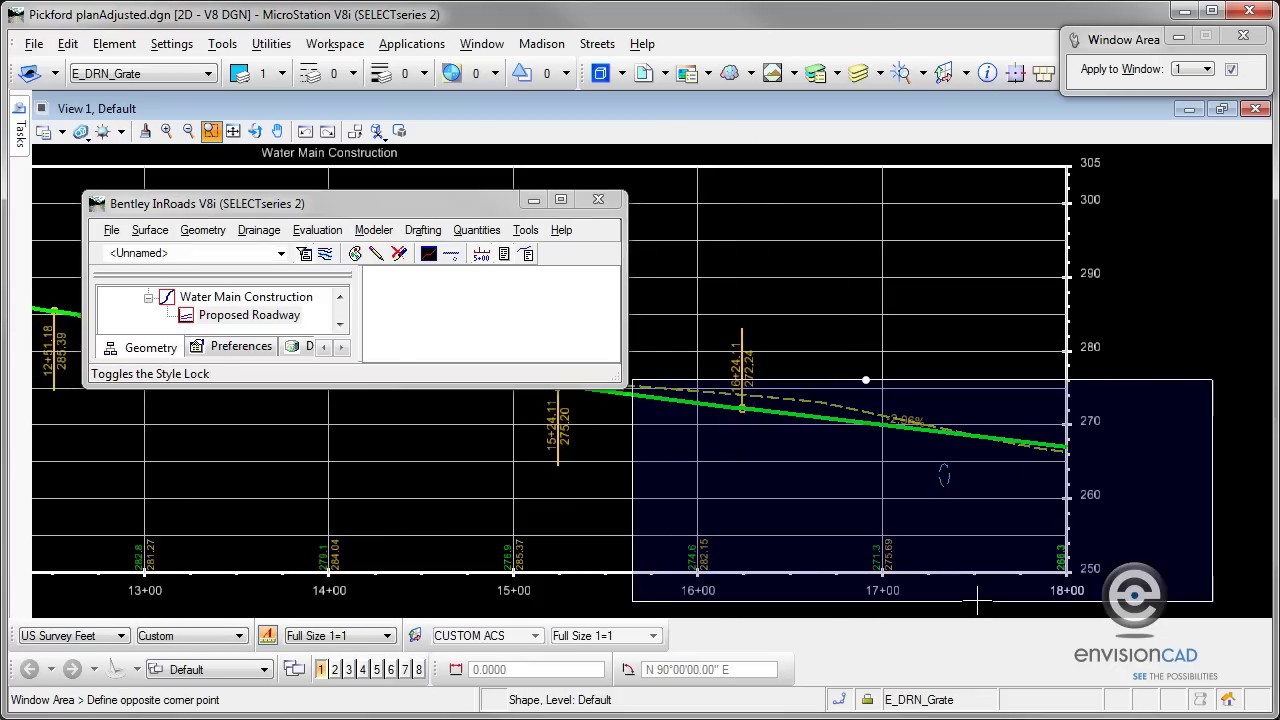
{"action": "left_click", "coordinate": [979, 599]}
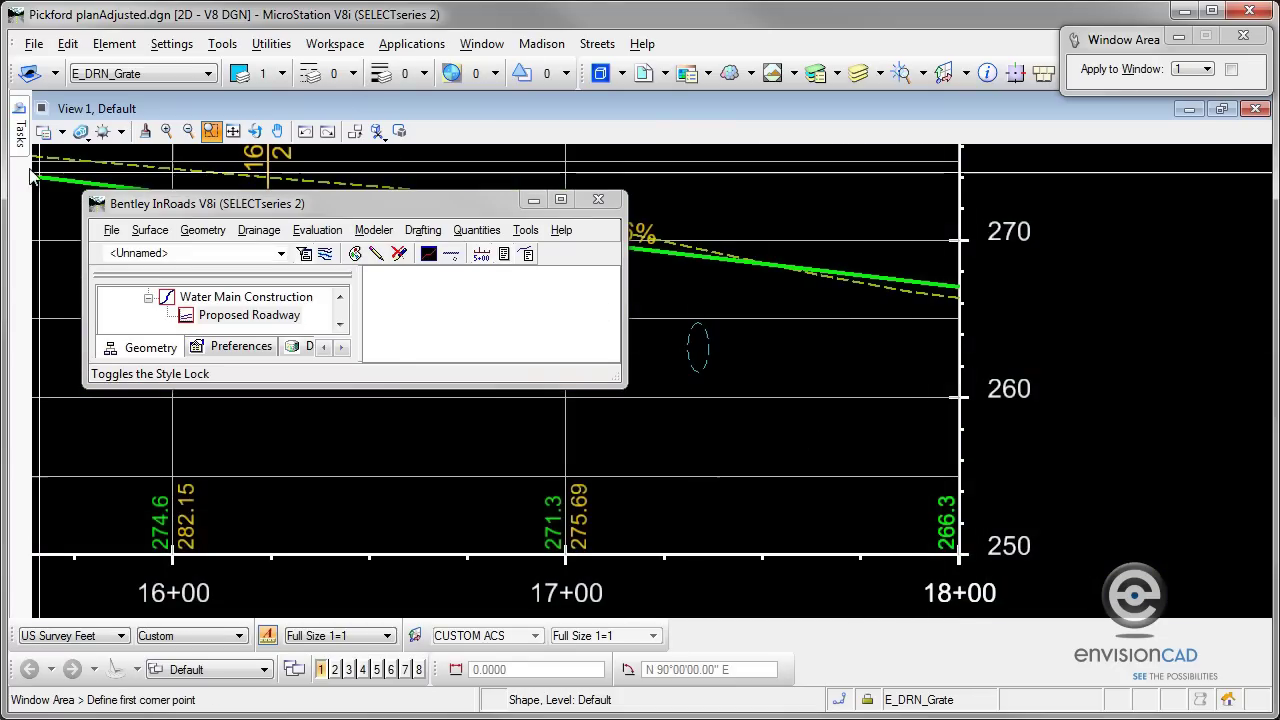
{"action": "left_click_drag", "start_coordinate": [382, 207], "coordinate": [363, 176]}
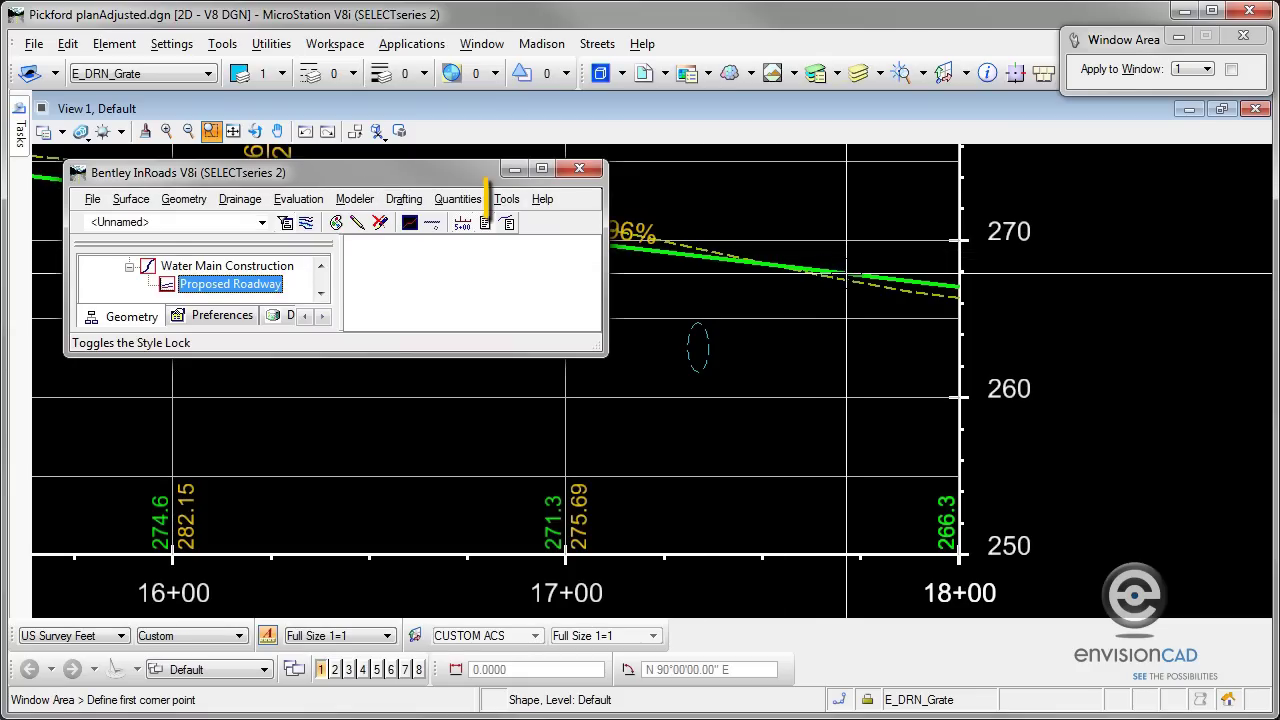
{"action": "left_click", "coordinate": [508, 200]}
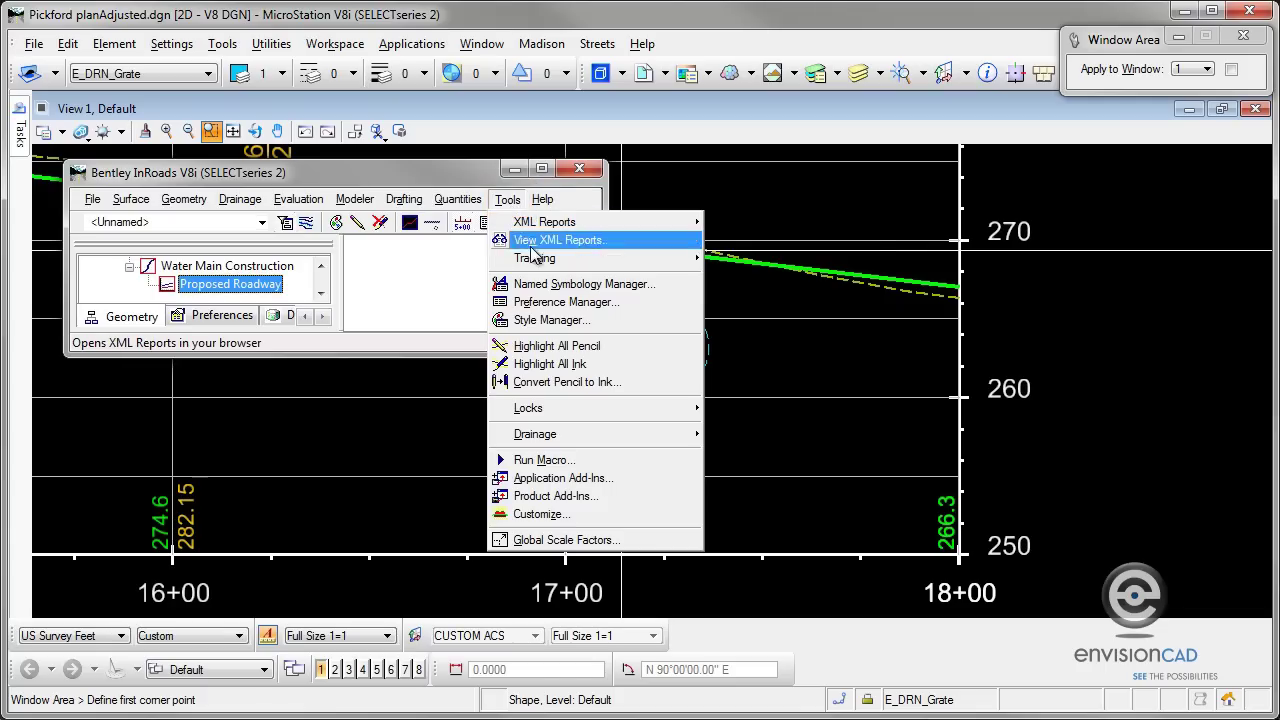
{"action": "mouse_move", "coordinate": [540, 258]}
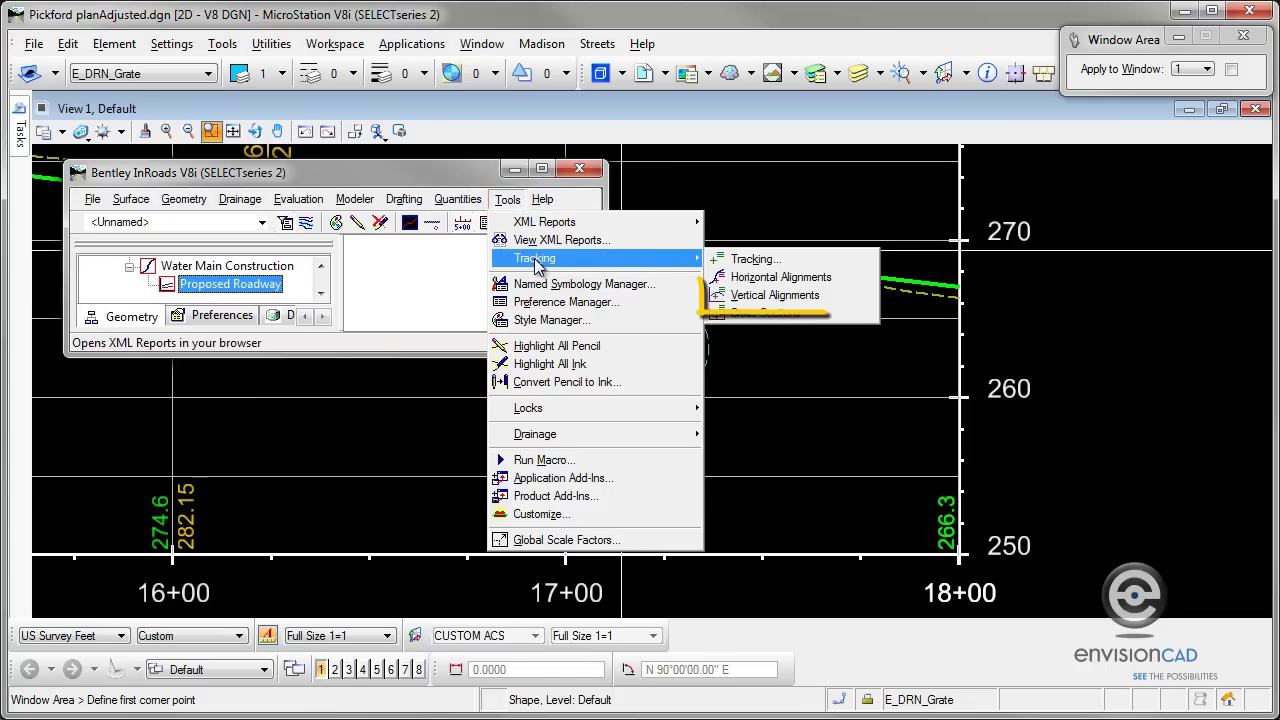
{"action": "left_click", "coordinate": [746, 296]}
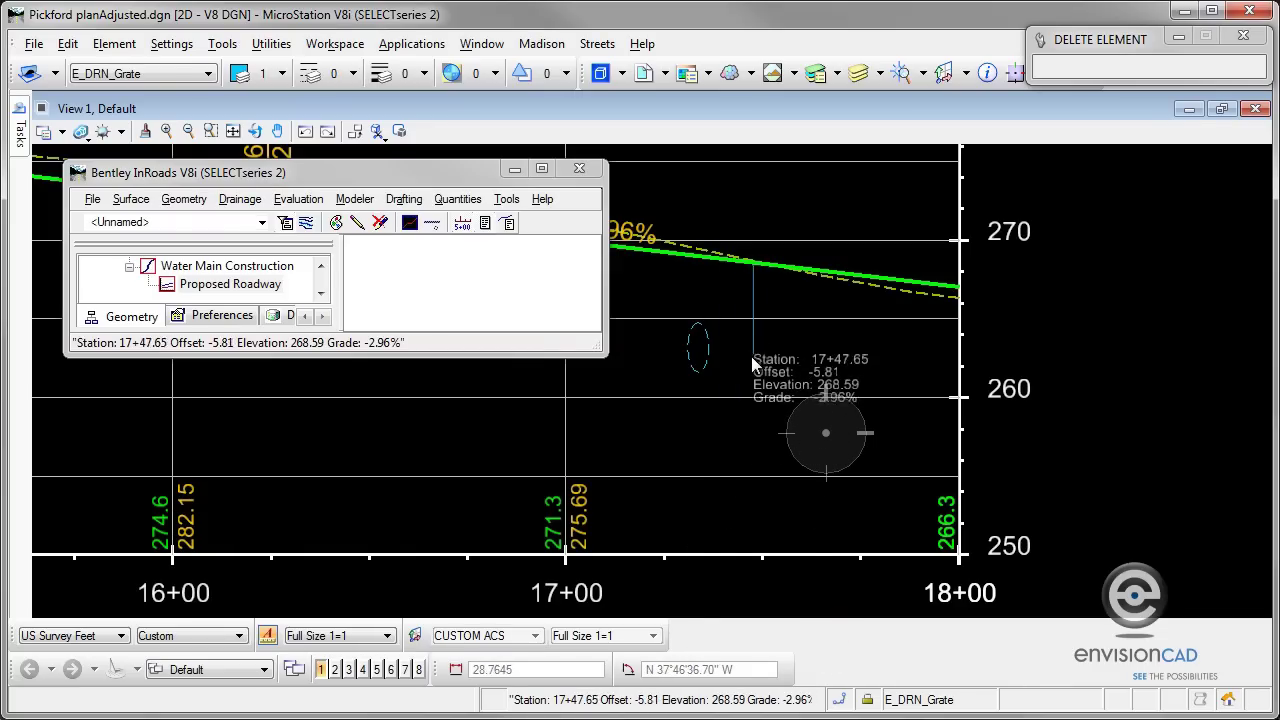
{"action": "left_click", "coordinate": [690, 390]}
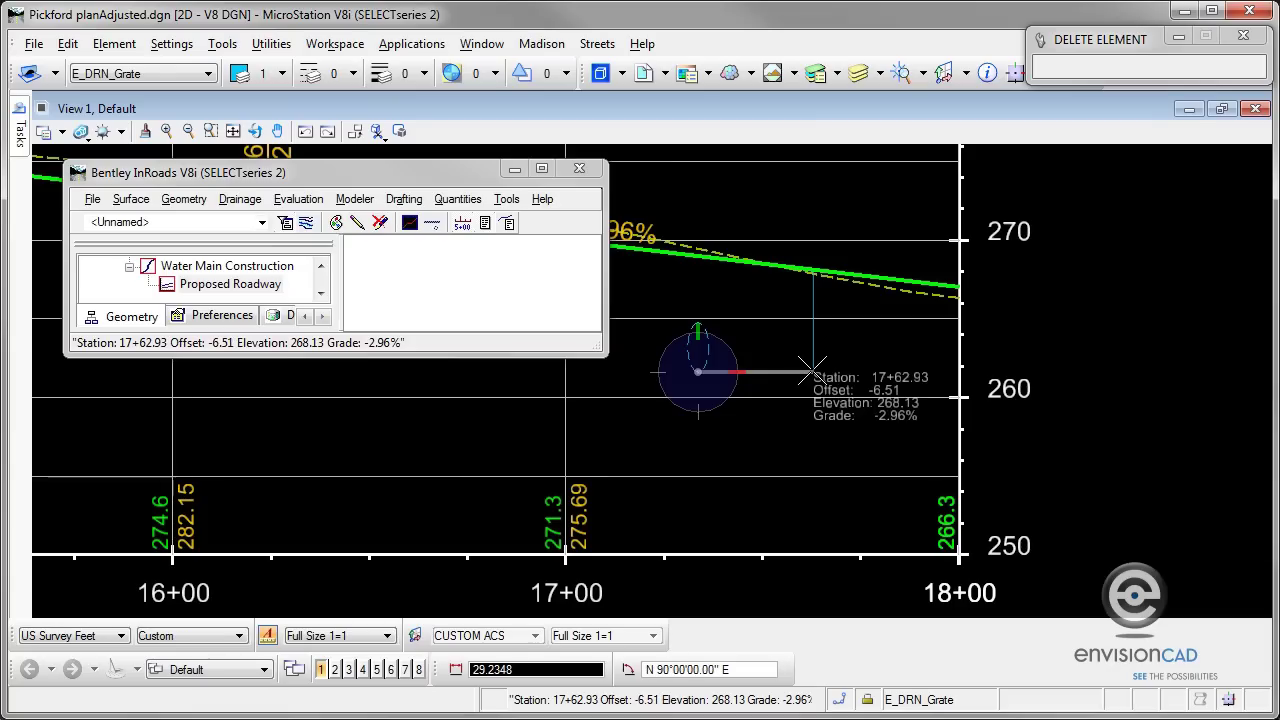
{"action": "right_click", "coordinate": [812, 371]}
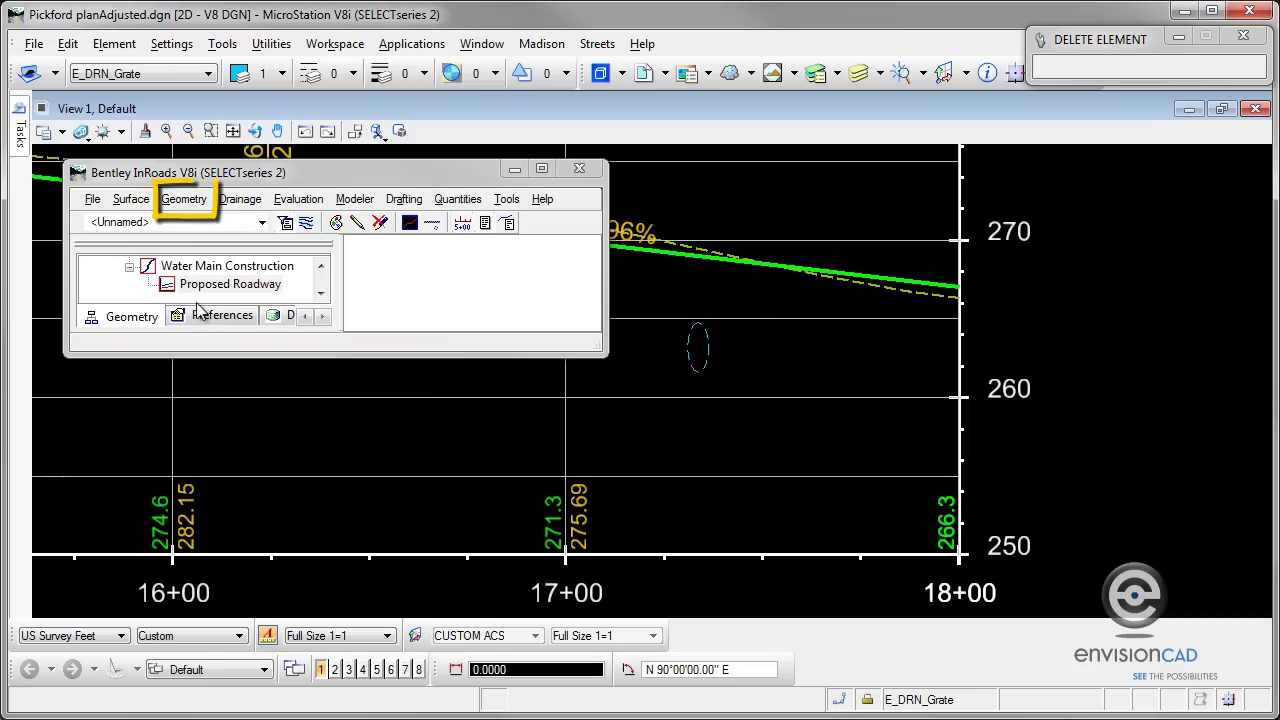
In Vertical Curve Set > Events, add an event at station 1766.5 (elevation 268.03) and close it
{"action": "left_click", "coordinate": [174, 202]}
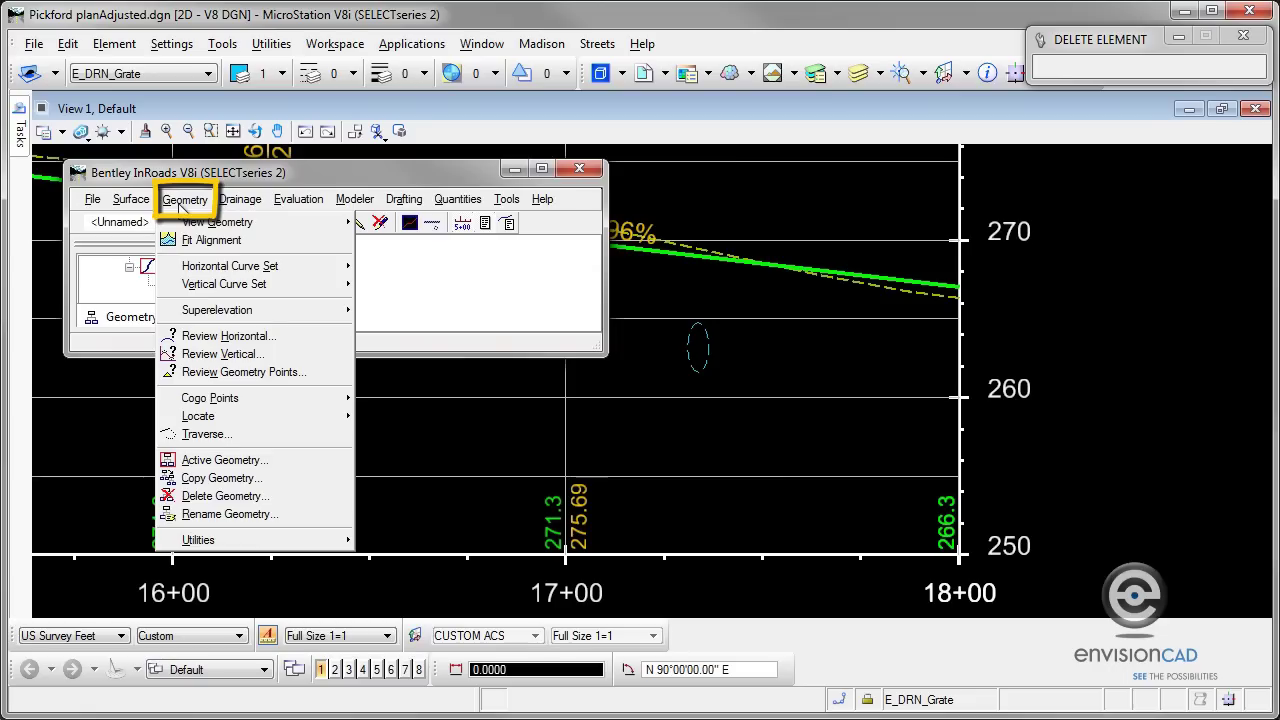
{"action": "mouse_move", "coordinate": [318, 290]}
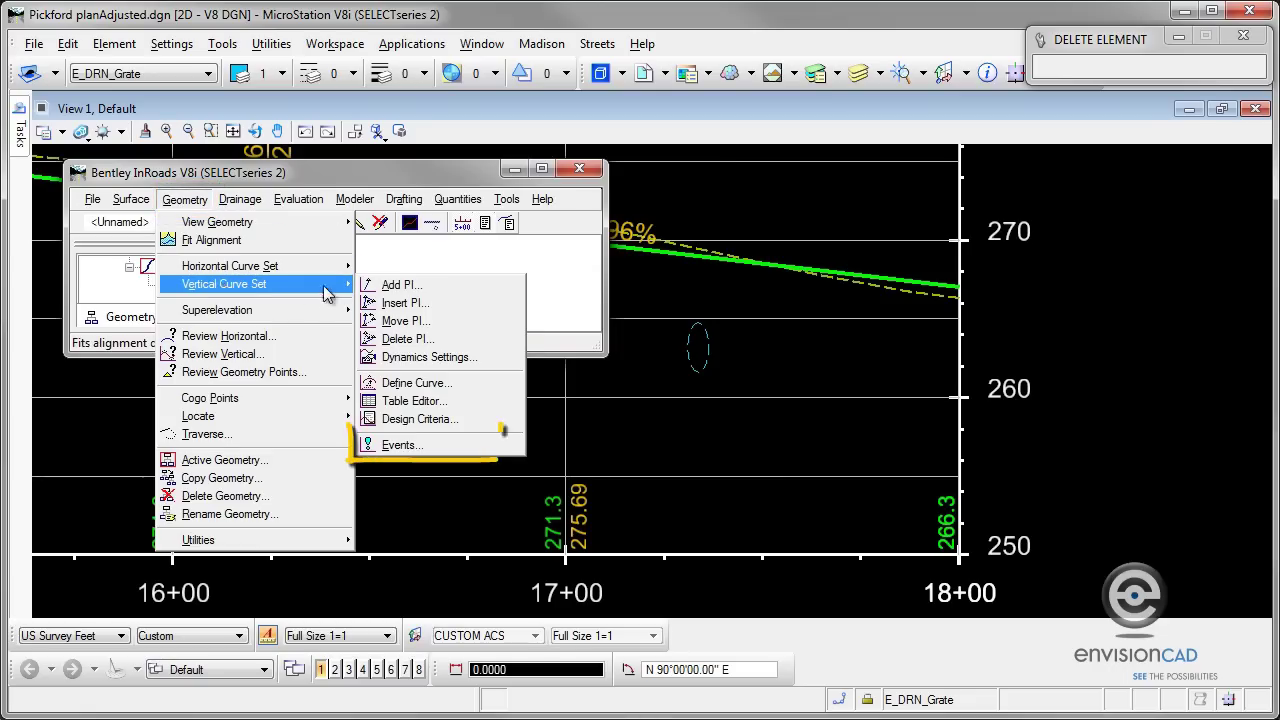
{"action": "left_click", "coordinate": [400, 445]}
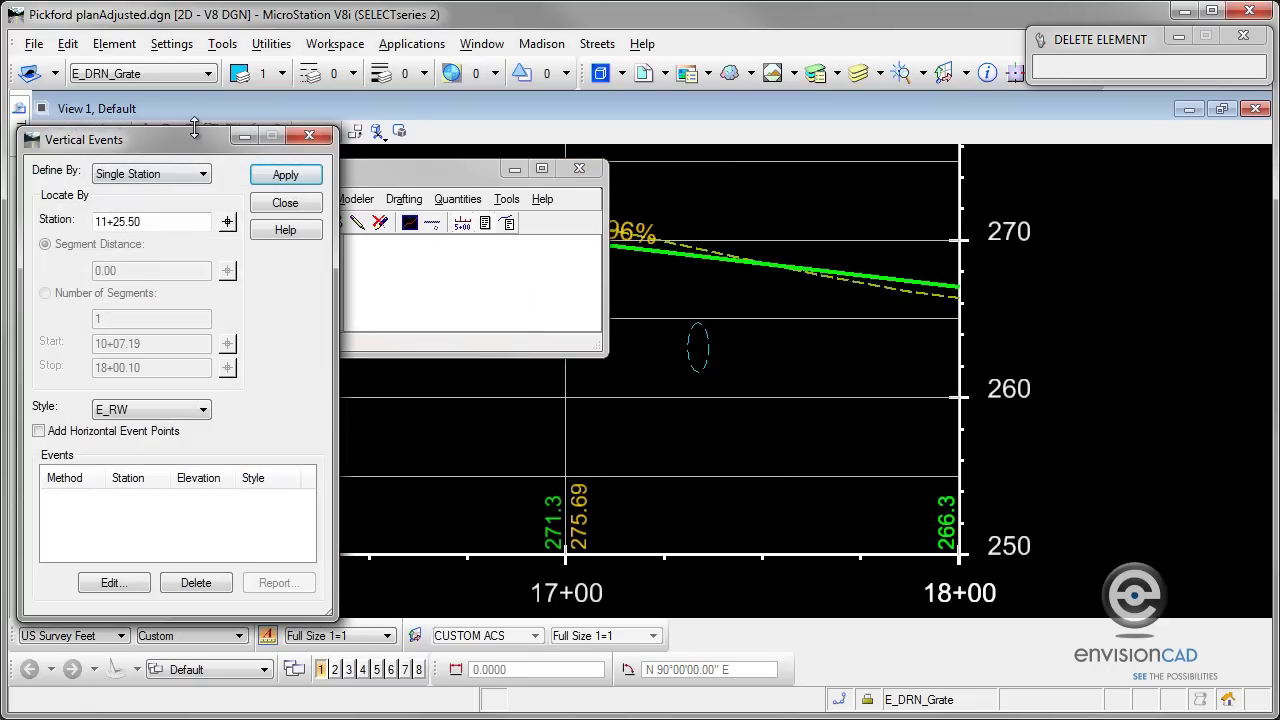
{"action": "left_click_drag", "start_coordinate": [191, 127], "coordinate": [381, 130]}
{"action": "left_click_drag", "start_coordinate": [332, 207], "coordinate": [184, 205]}
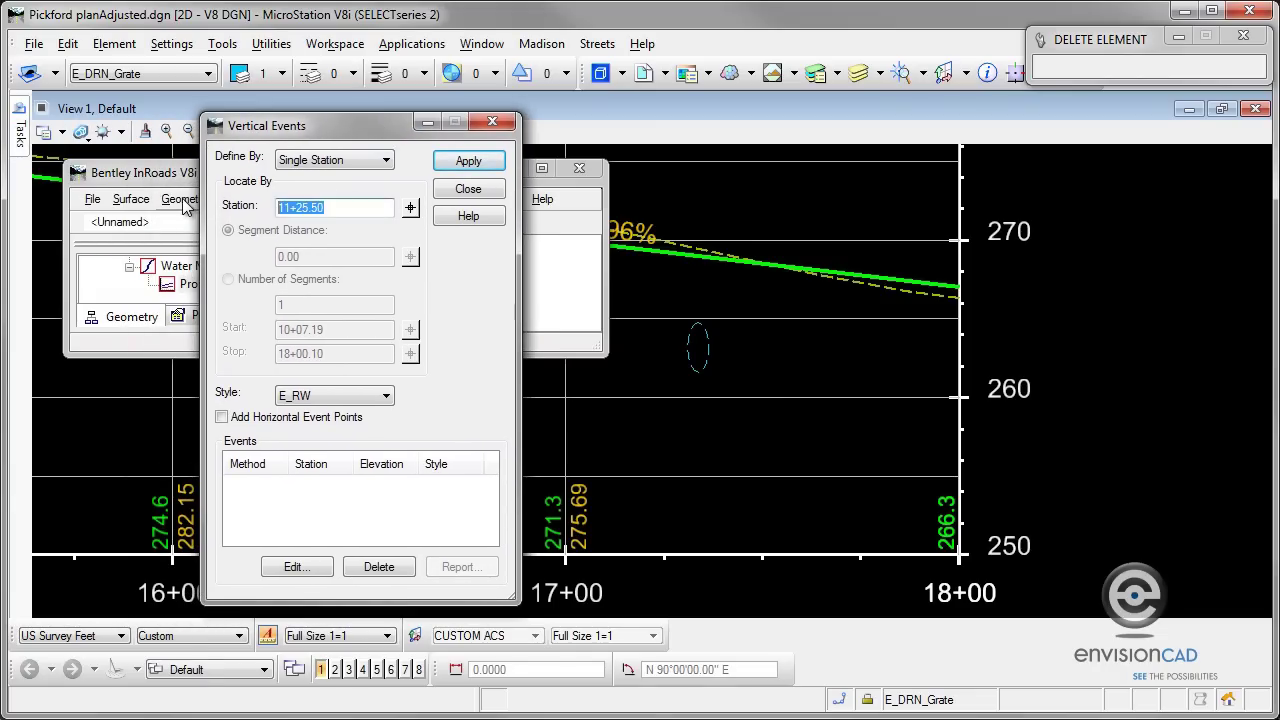
{"action": "type", "text": "1"}
{"action": "type", "text": "766.5"}
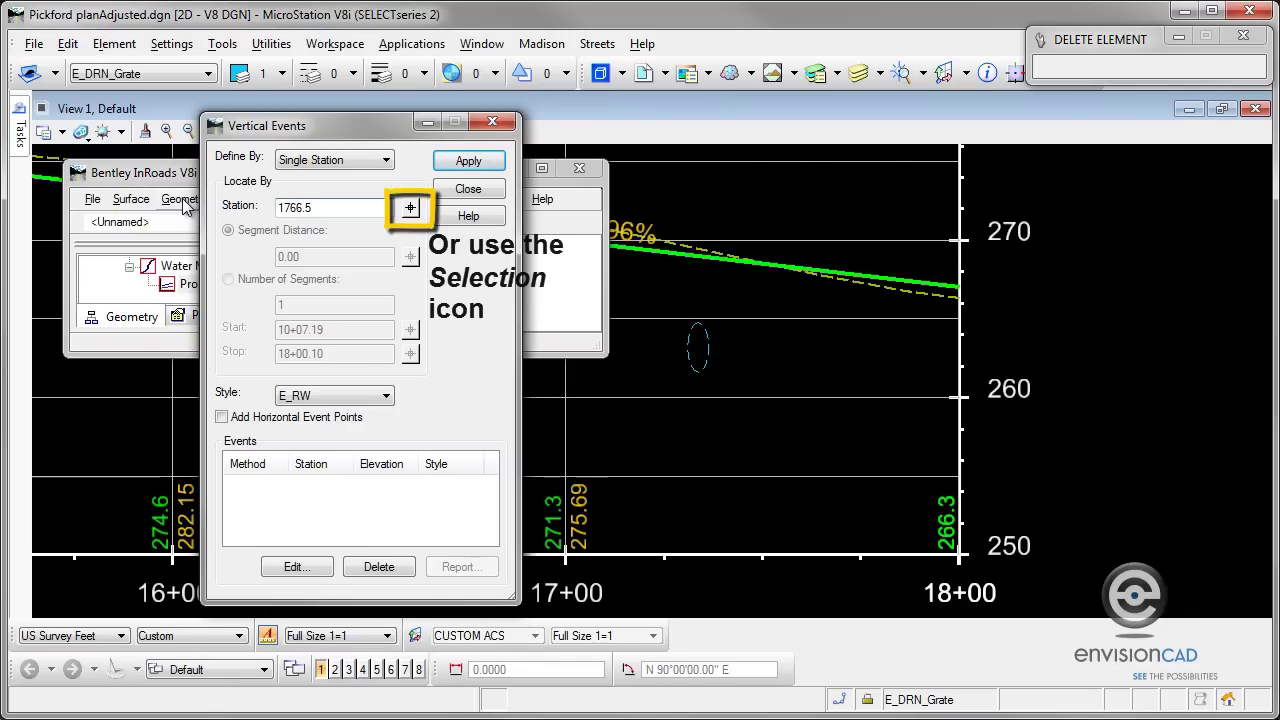
{"action": "left_click", "coordinate": [462, 162]}
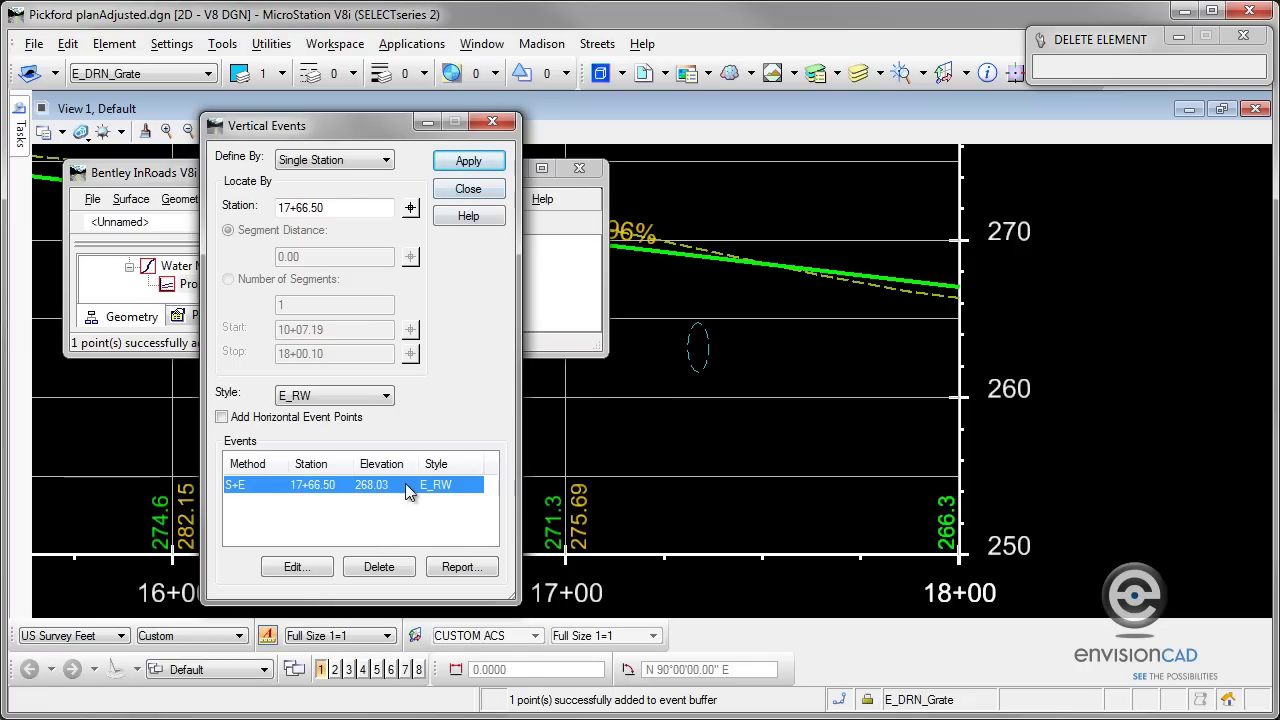
{"action": "left_click", "coordinate": [468, 190]}
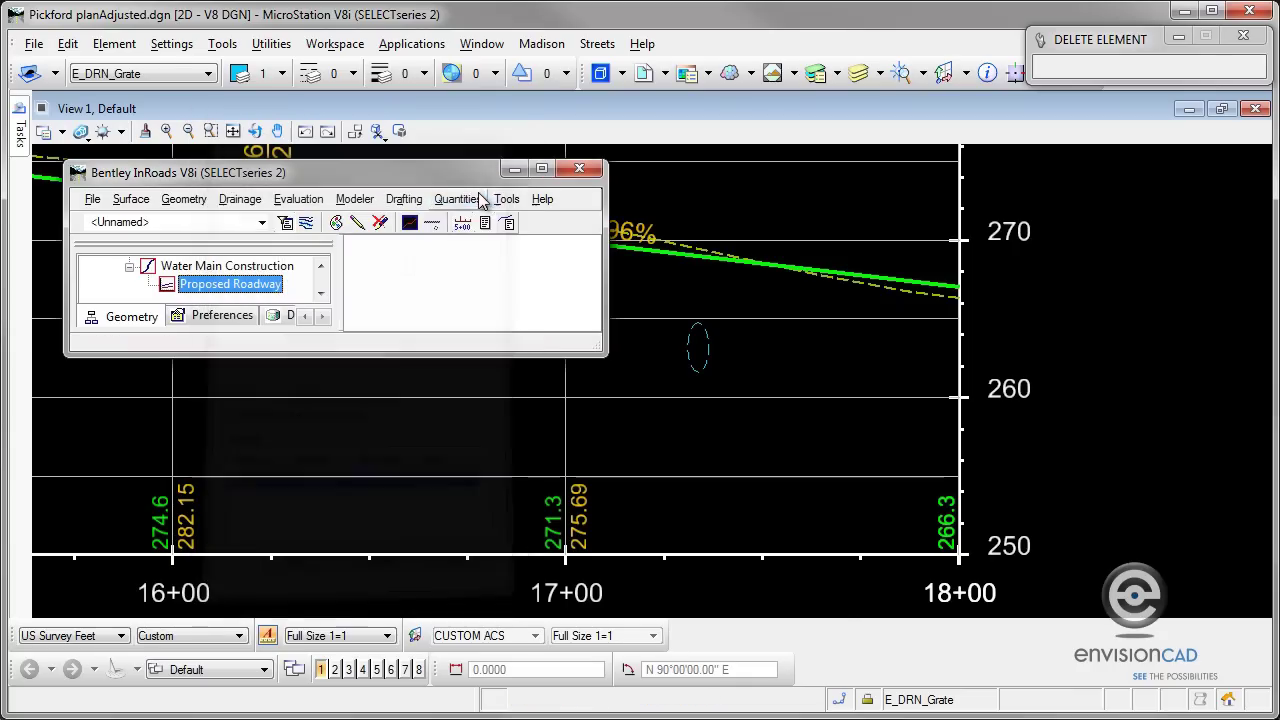
Start vertical annotation from the Geometry menu and show its Points settings
{"action": "left_click", "coordinate": [190, 200]}
{"action": "mouse_move", "coordinate": [268, 228]}
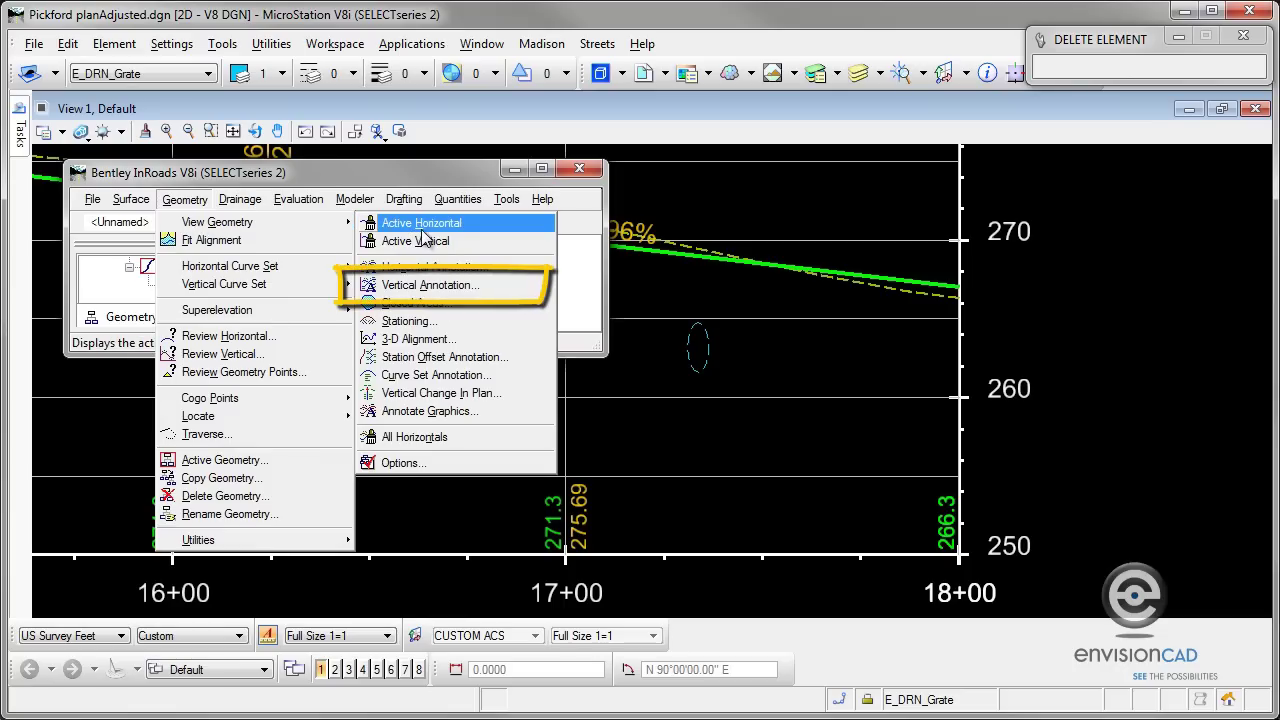
{"action": "left_click", "coordinate": [431, 285]}
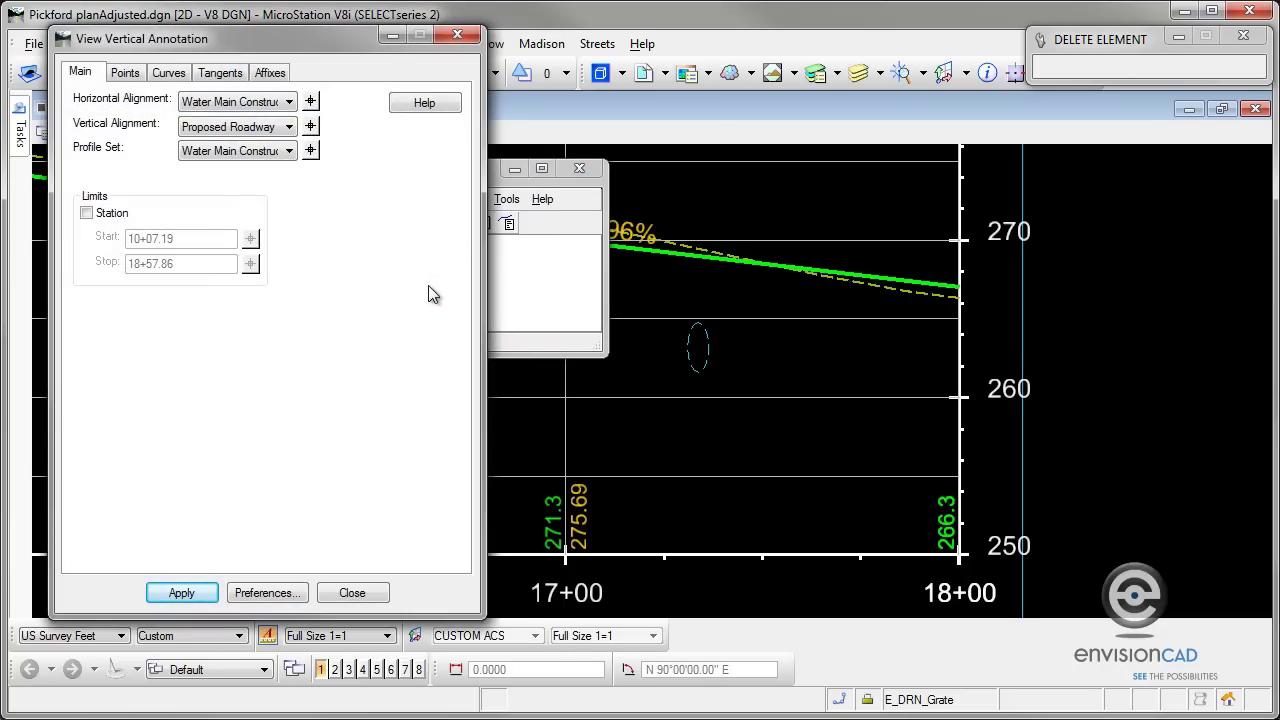
{"action": "left_click", "coordinate": [125, 74]}
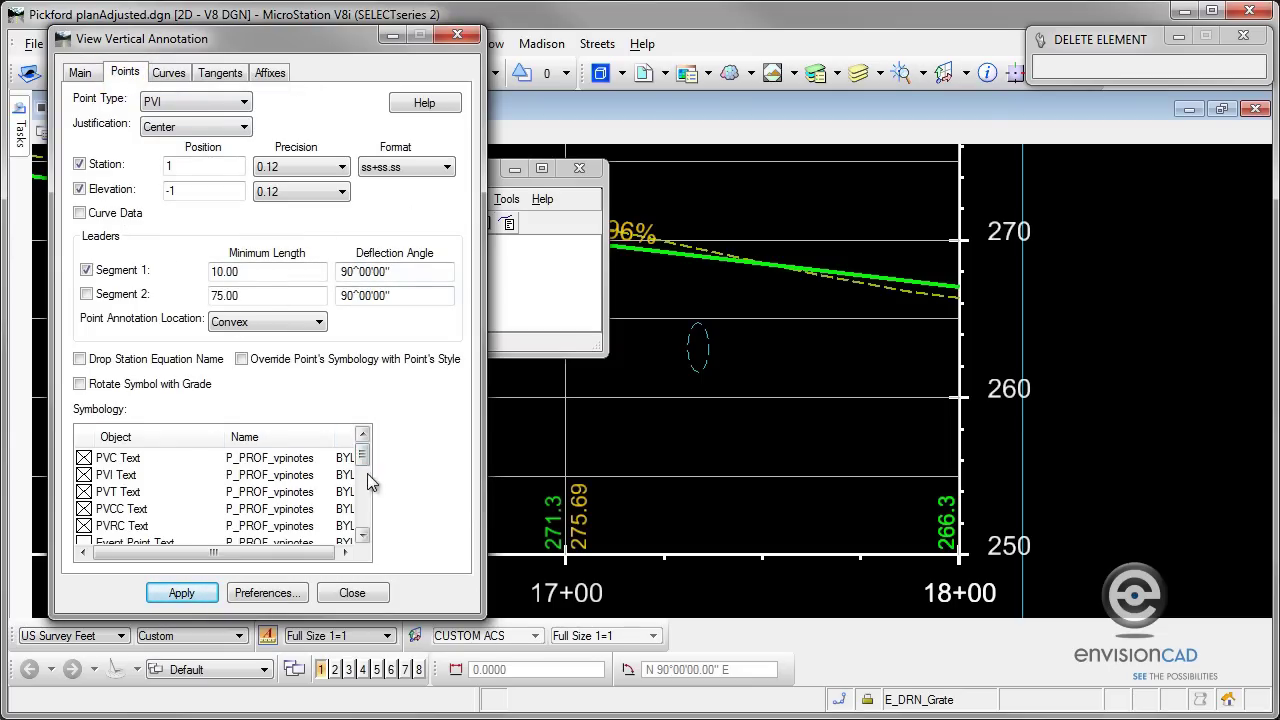
Enable Event Point text and symbology, set Point Type to Event, apply, and close
{"action": "left_click_drag", "start_coordinate": [367, 469], "coordinate": [367, 481]}
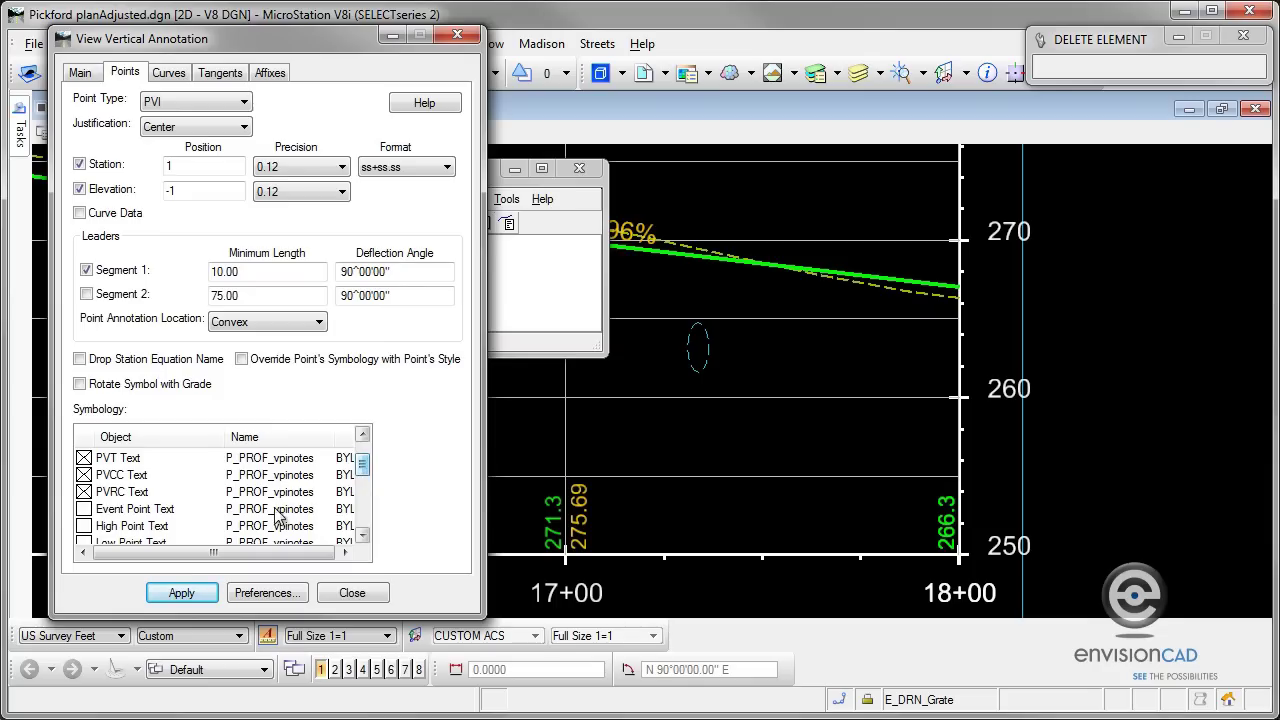
{"action": "left_click", "coordinate": [86, 510]}
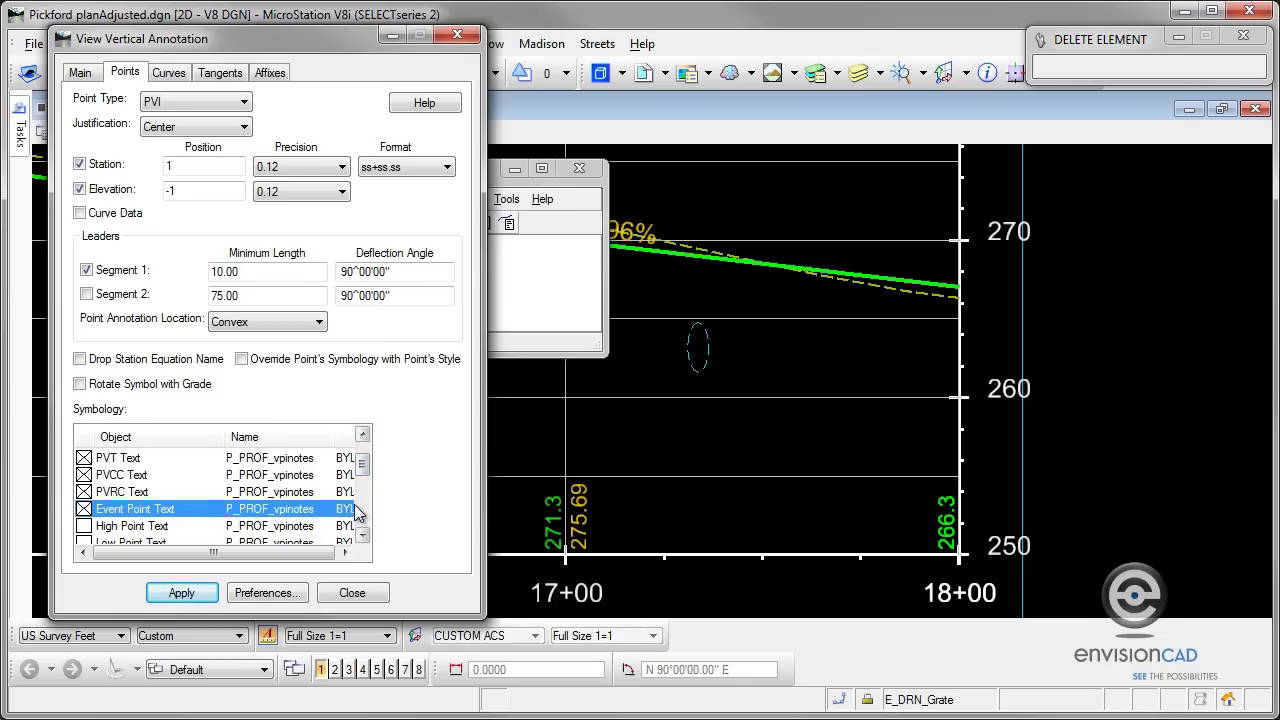
{"action": "left_click_drag", "start_coordinate": [363, 462], "coordinate": [370, 524]}
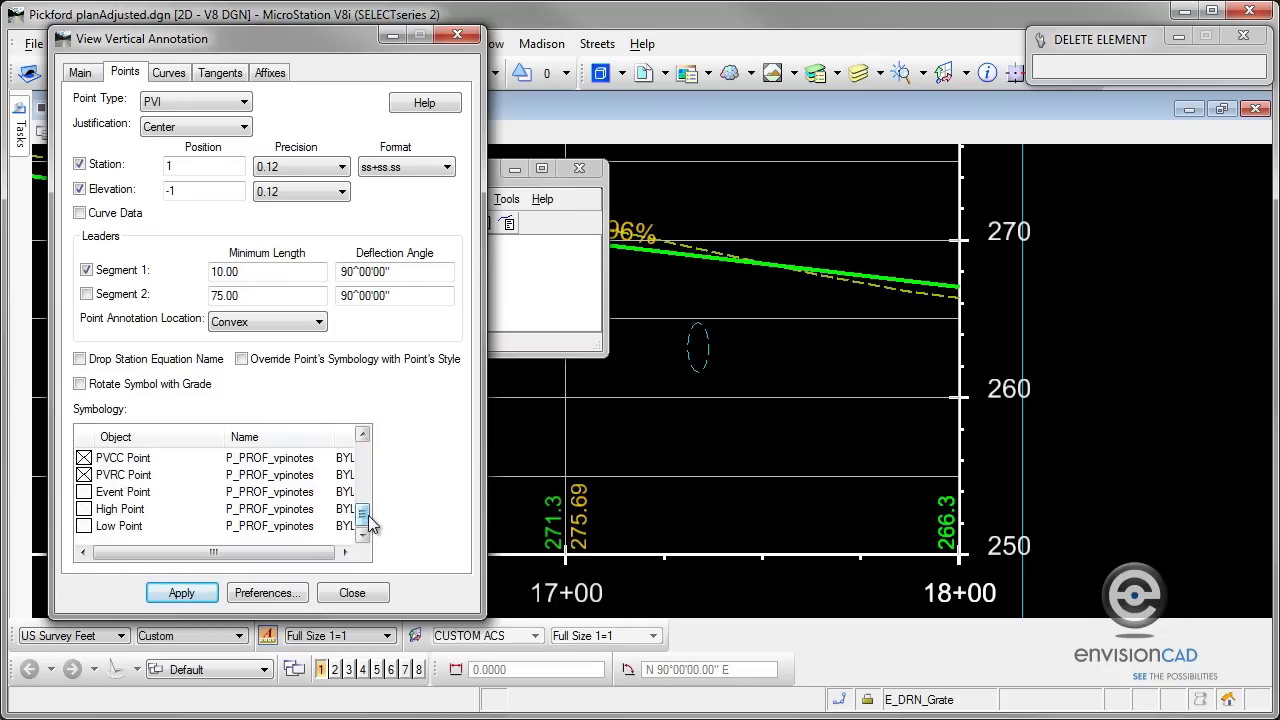
{"action": "left_click", "coordinate": [84, 492]}
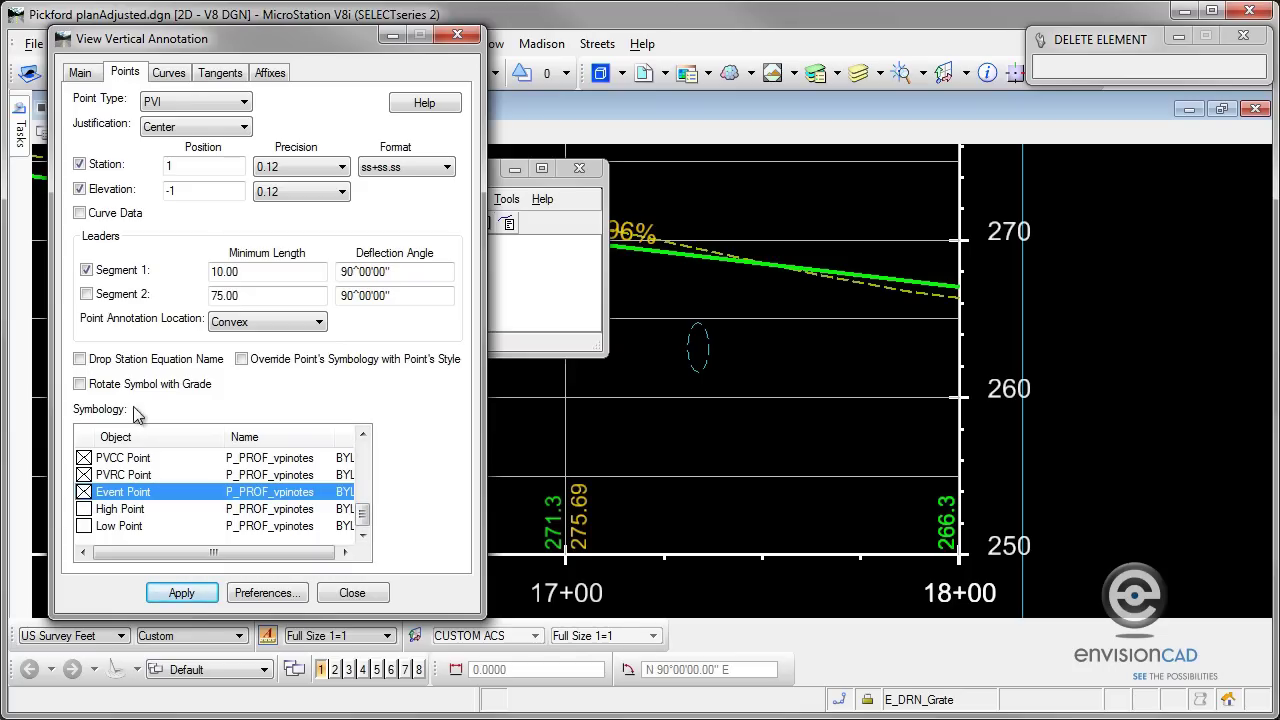
{"action": "left_click", "coordinate": [180, 104]}
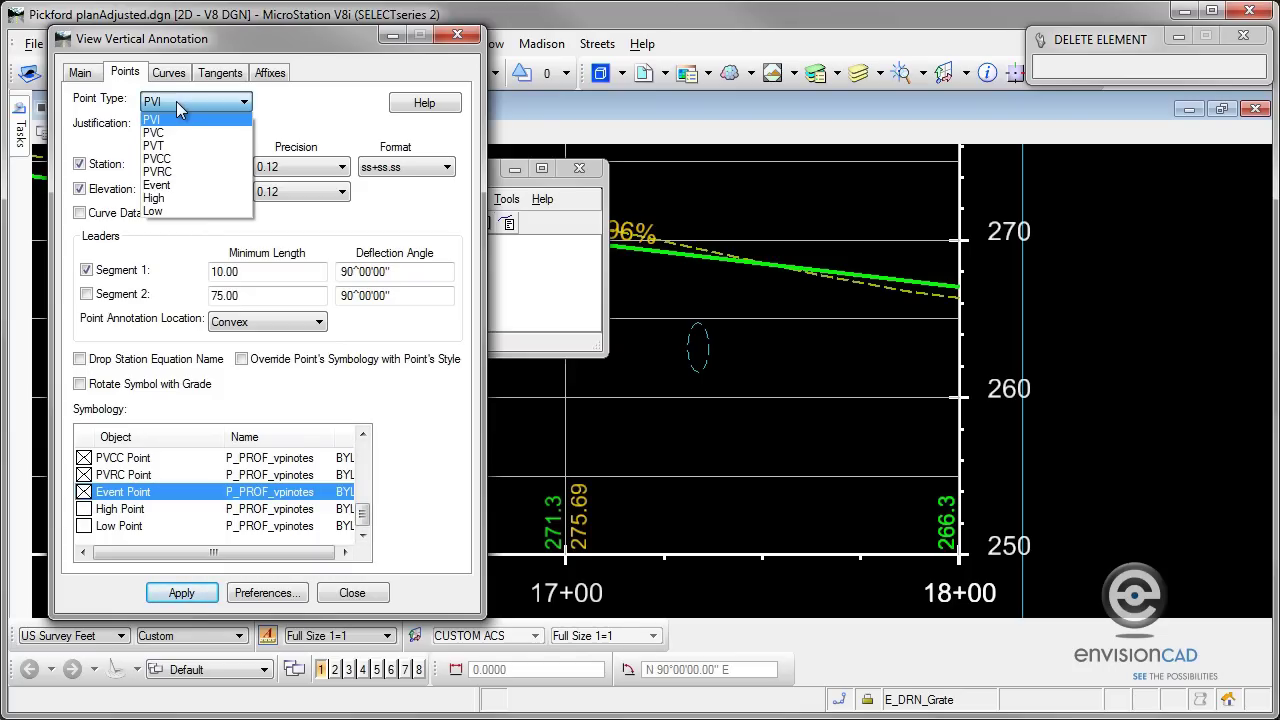
{"action": "left_click", "coordinate": [160, 185]}
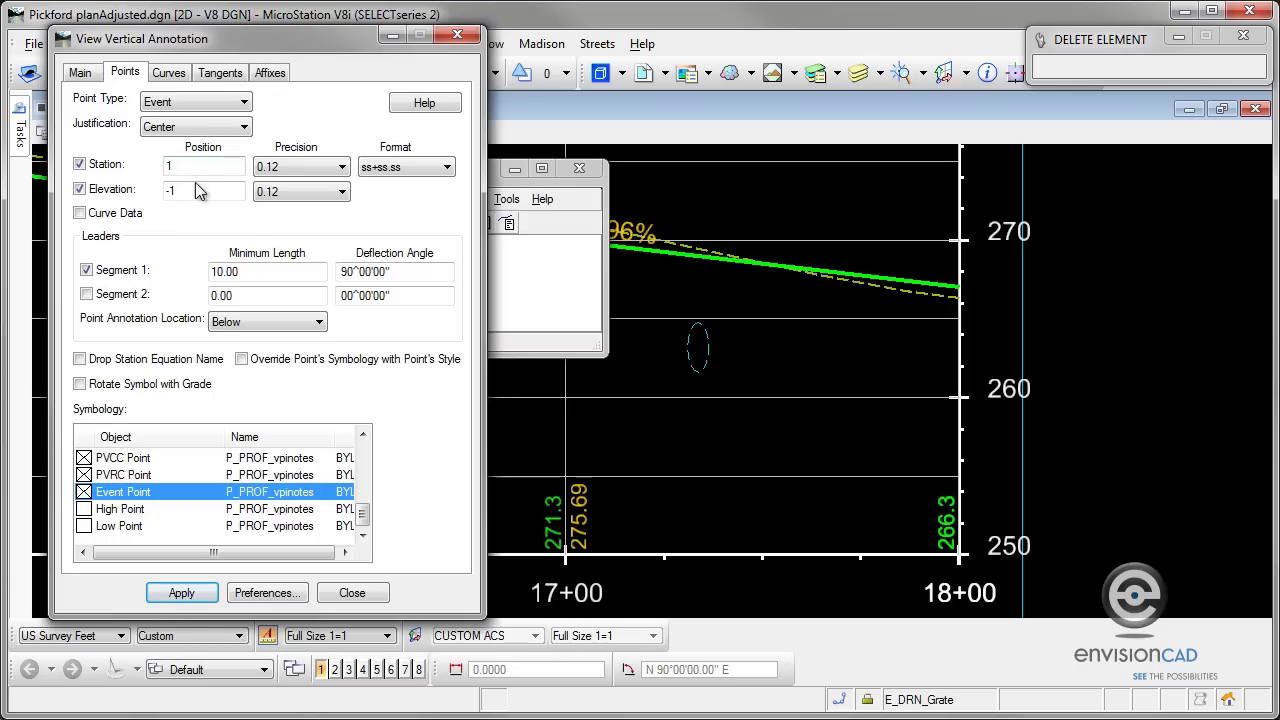
{"action": "left_click", "coordinate": [203, 596]}
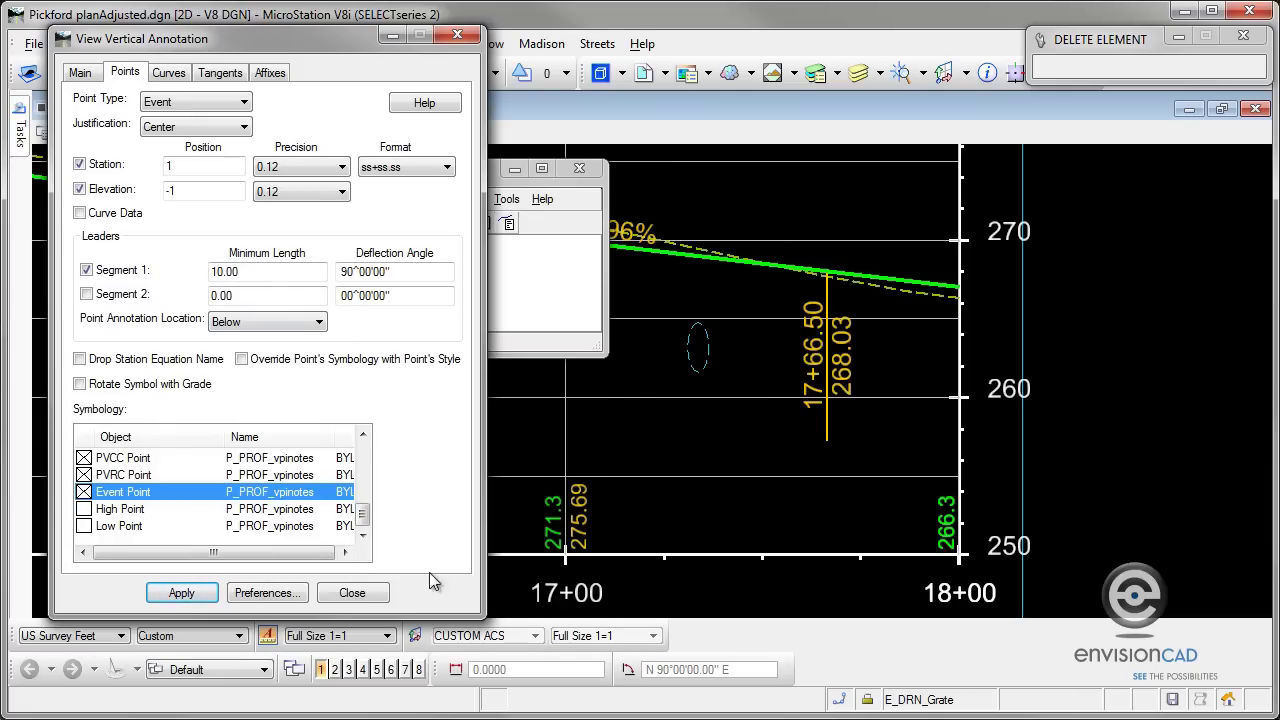
{"action": "left_click", "coordinate": [352, 592]}
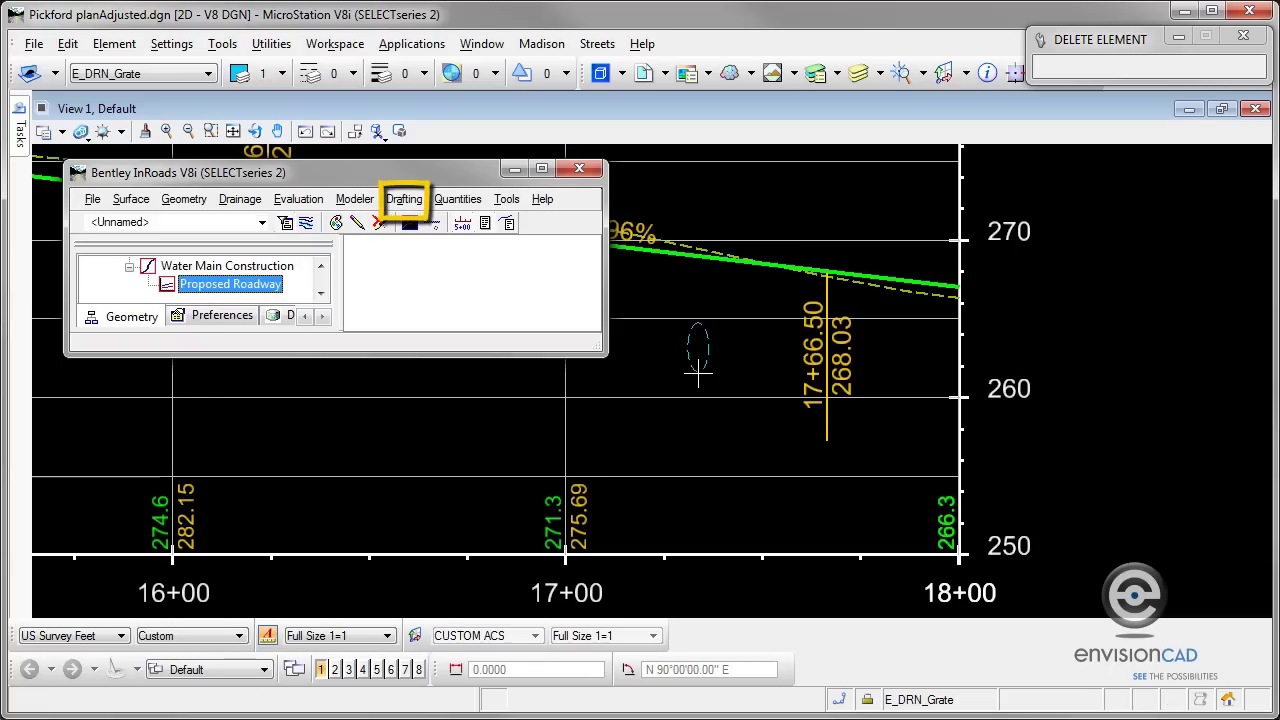
Place a Sta-Elev profile note at the culvert invert, set below right of the culvert
{"action": "left_click", "coordinate": [414, 200]}
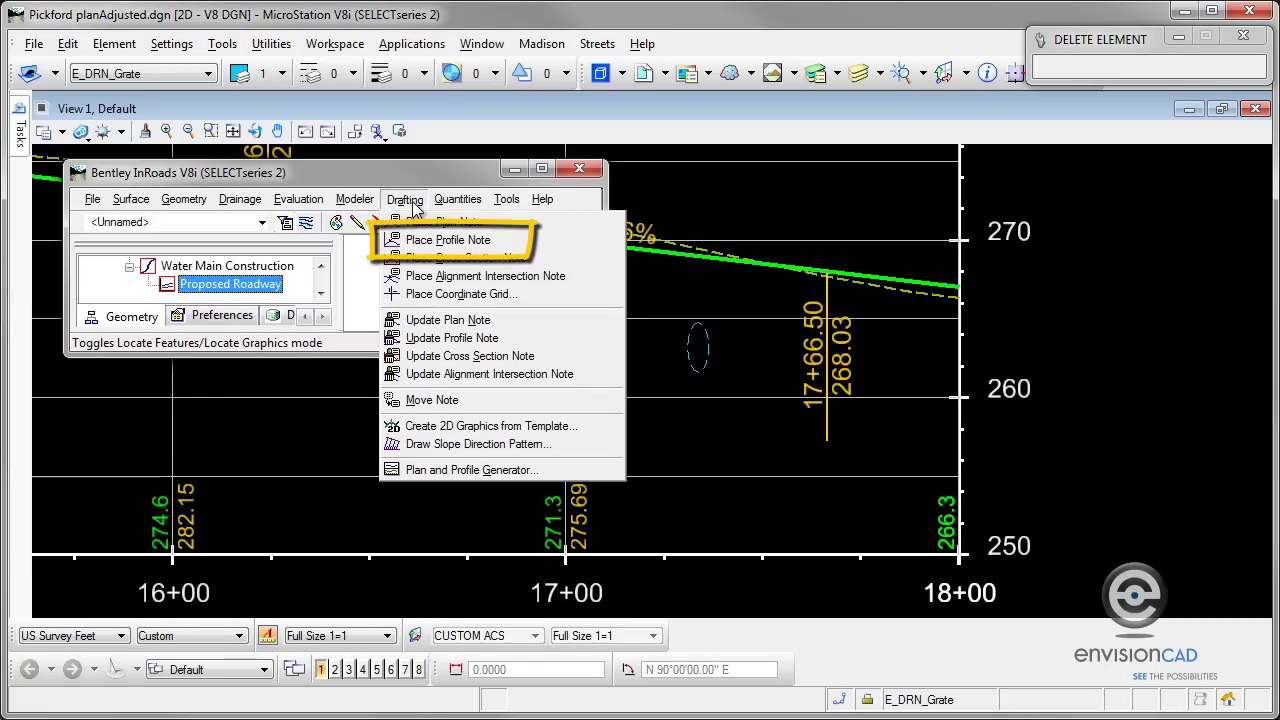
{"action": "left_click", "coordinate": [434, 245]}
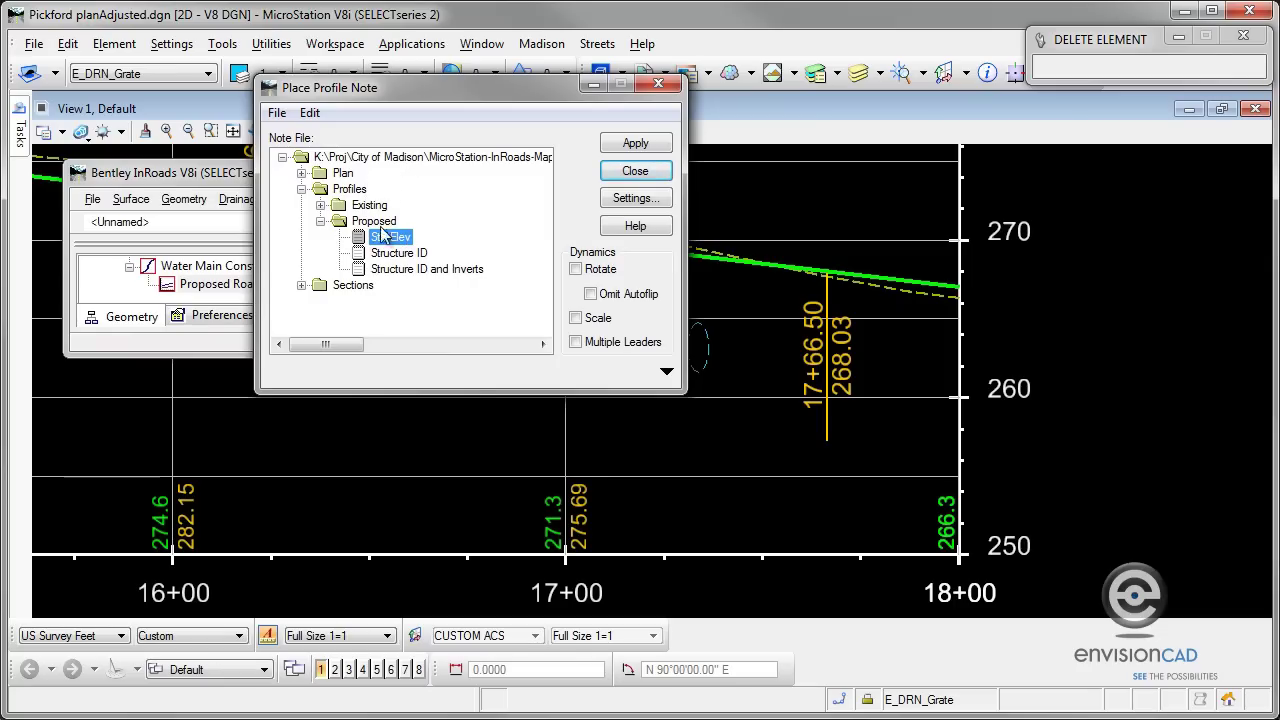
{"action": "left_click", "coordinate": [635, 143]}
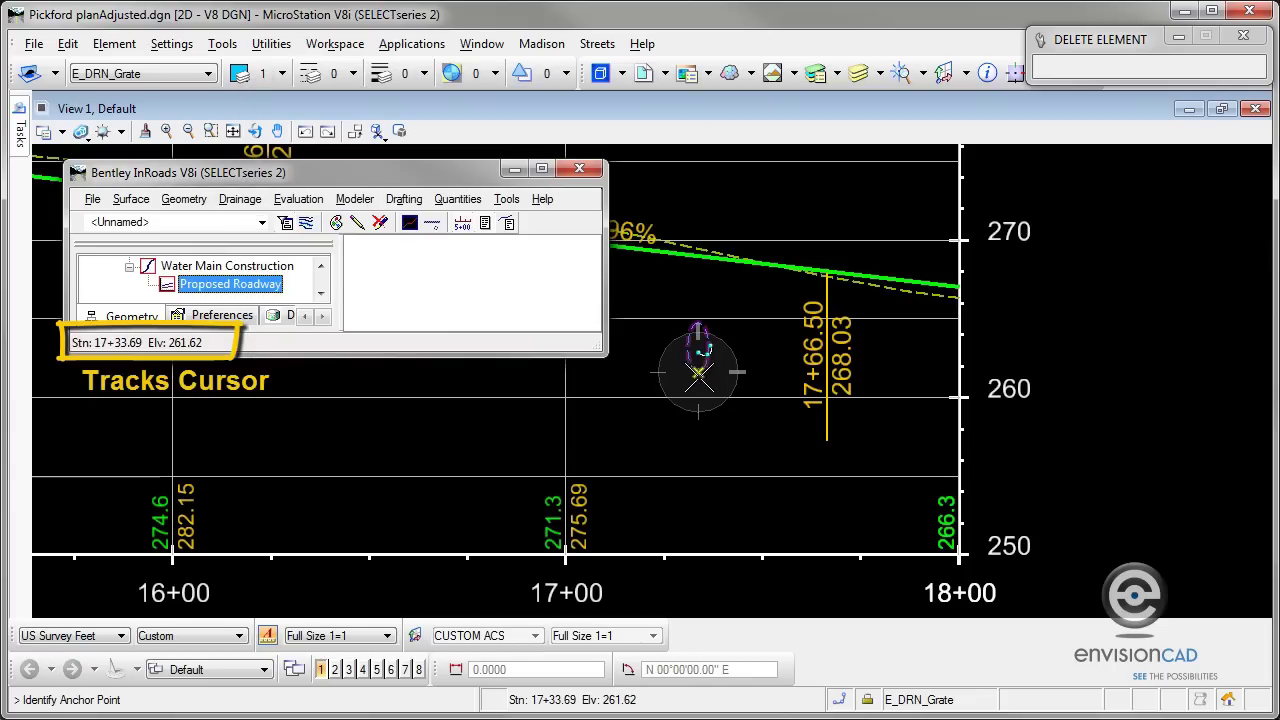
{"action": "left_click", "coordinate": [703, 386]}
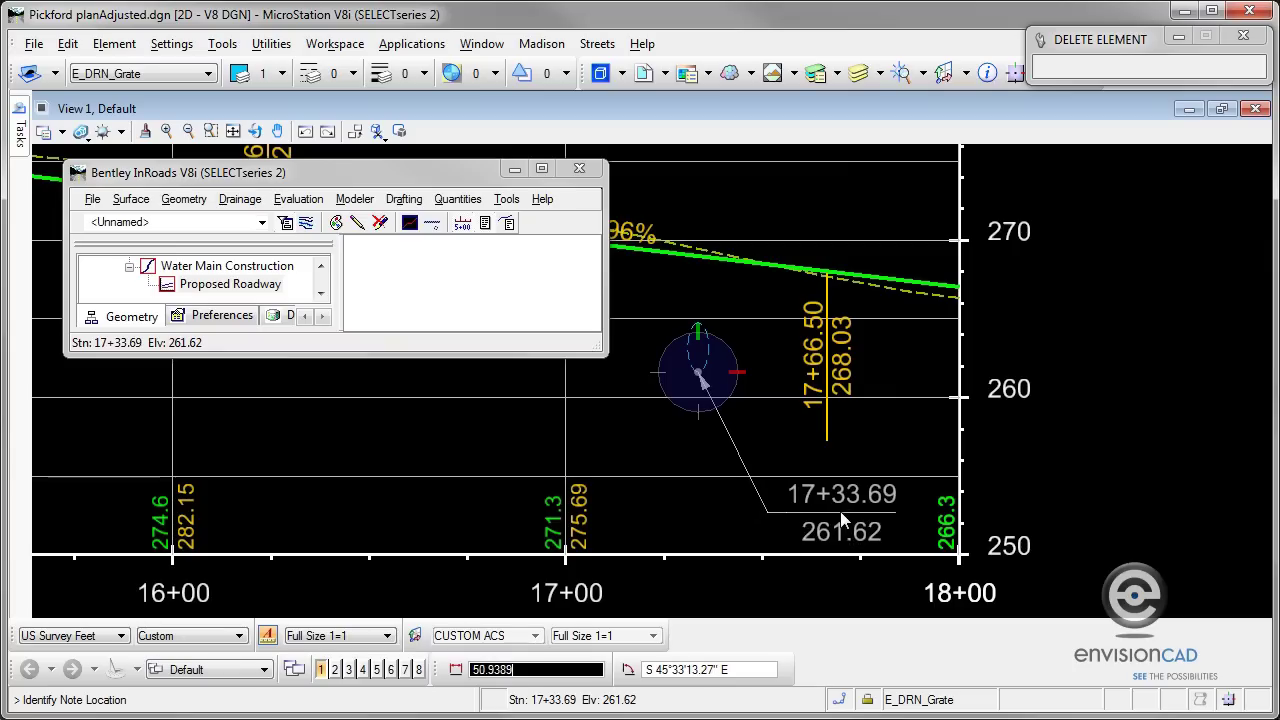
{"action": "left_click", "coordinate": [840, 515]}
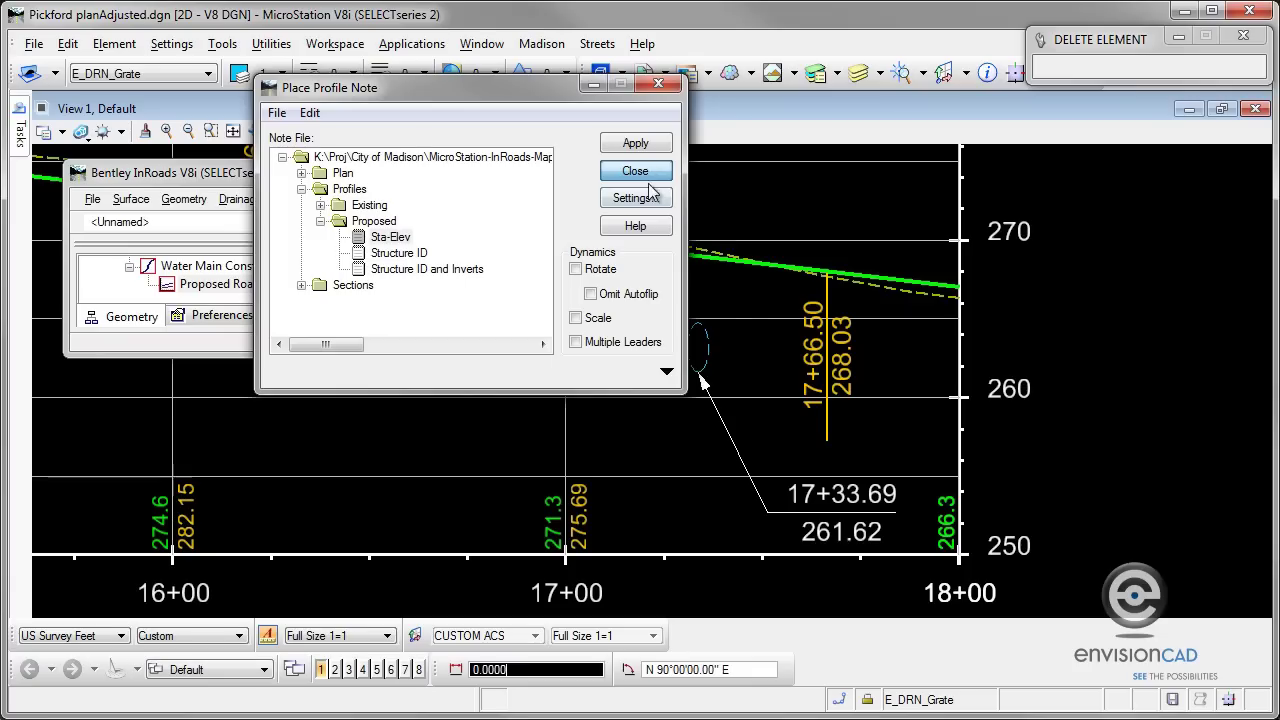
Close the profile note settings and dismiss the reference files list
{"action": "left_click", "coordinate": [665, 88]}
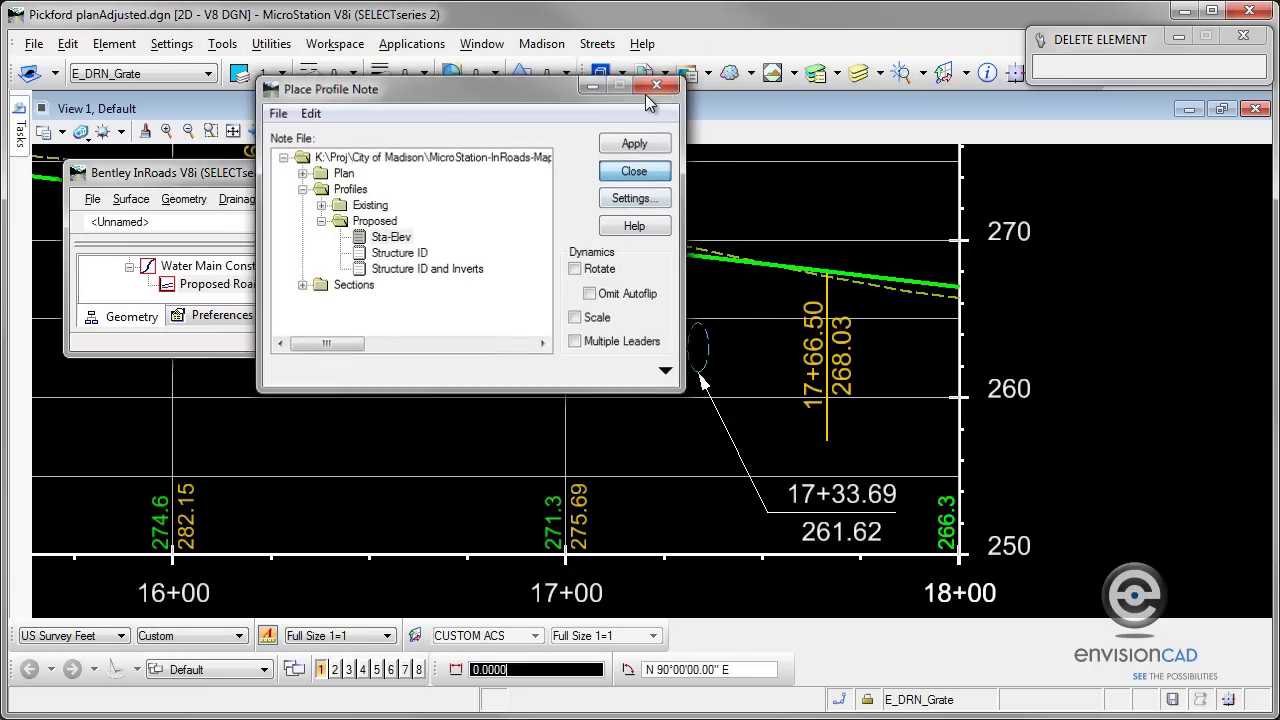
{"action": "left_click", "coordinate": [643, 73]}
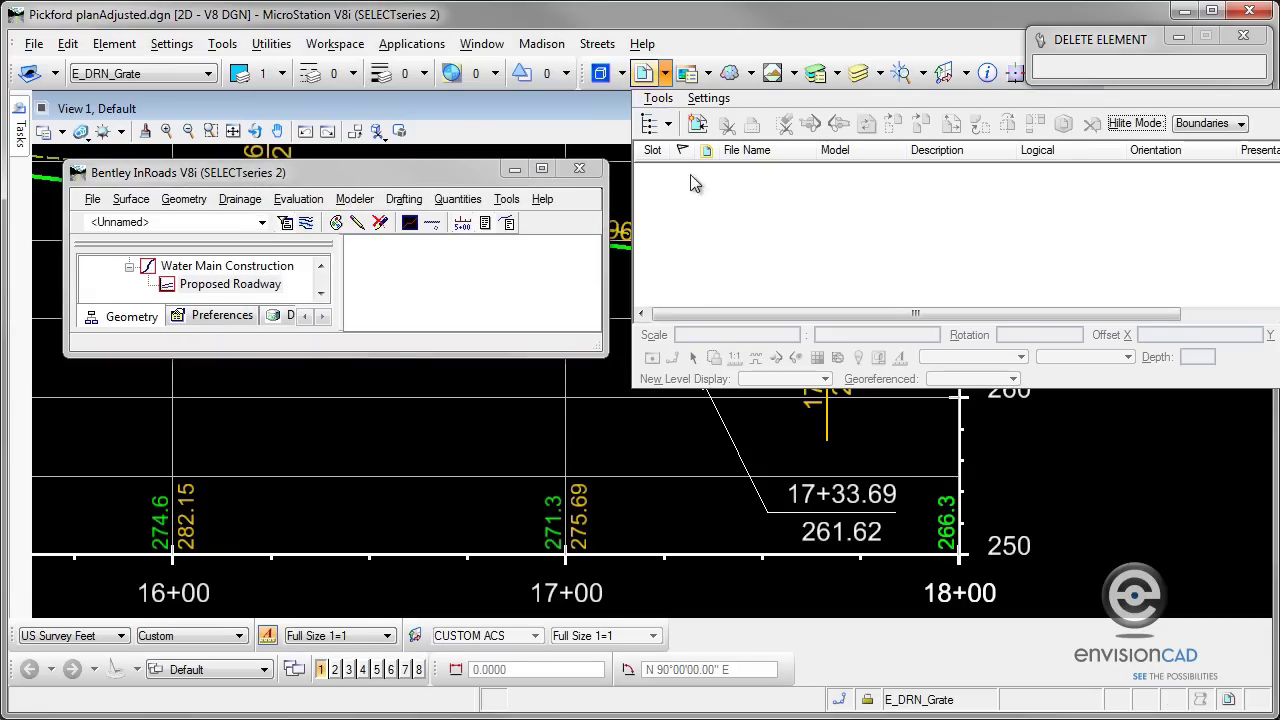
{"action": "left_click", "coordinate": [775, 451]}
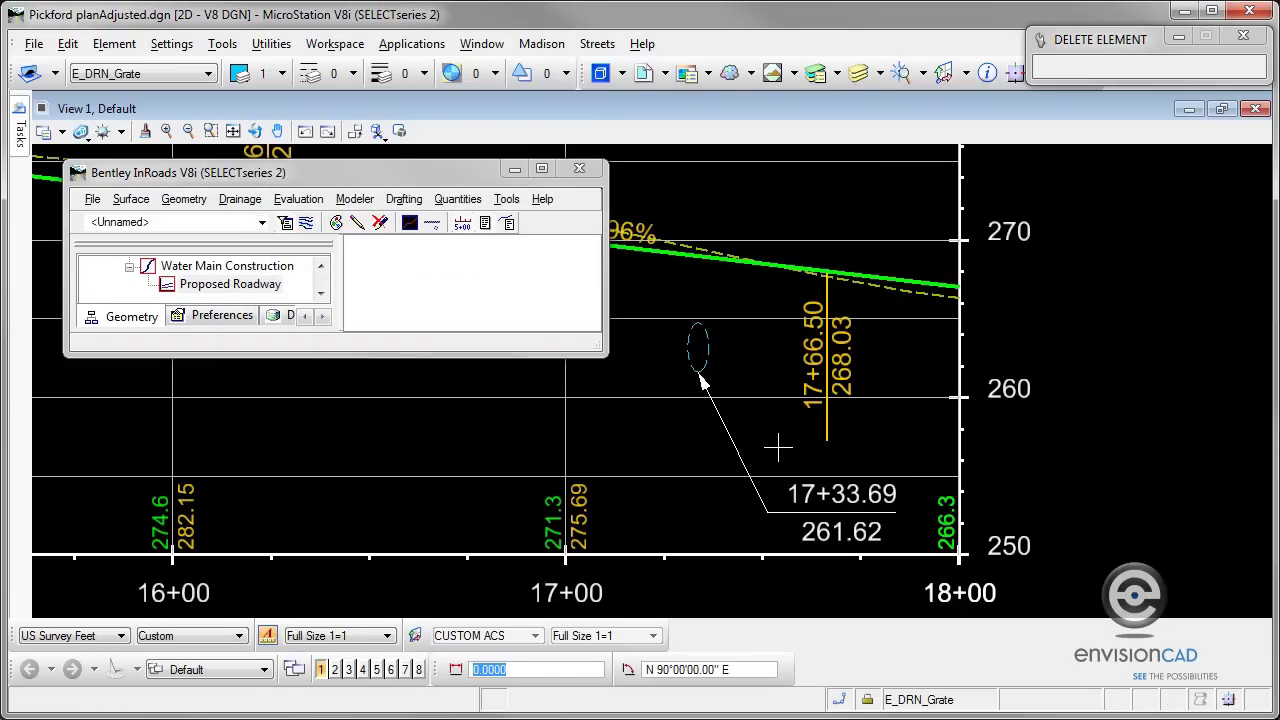